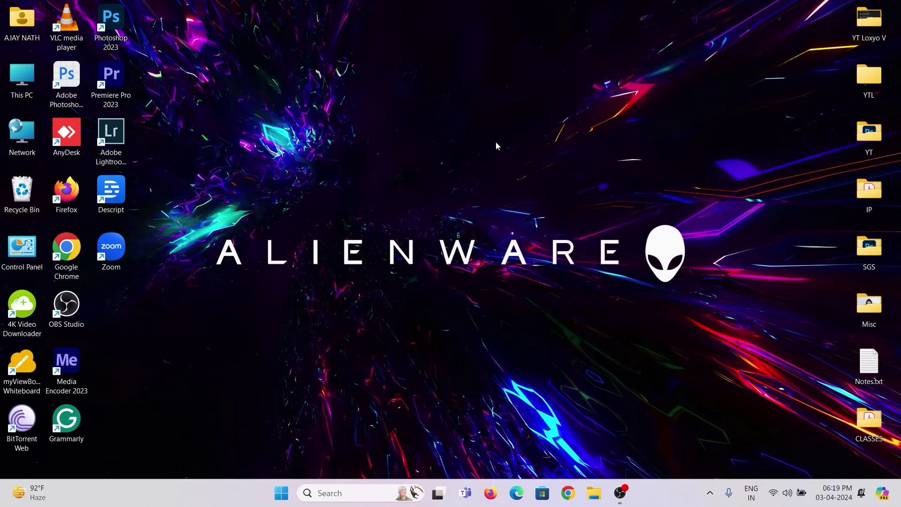
Refresh the desktop from its right-click menu.
right_click(289, 122)
click(317, 176)
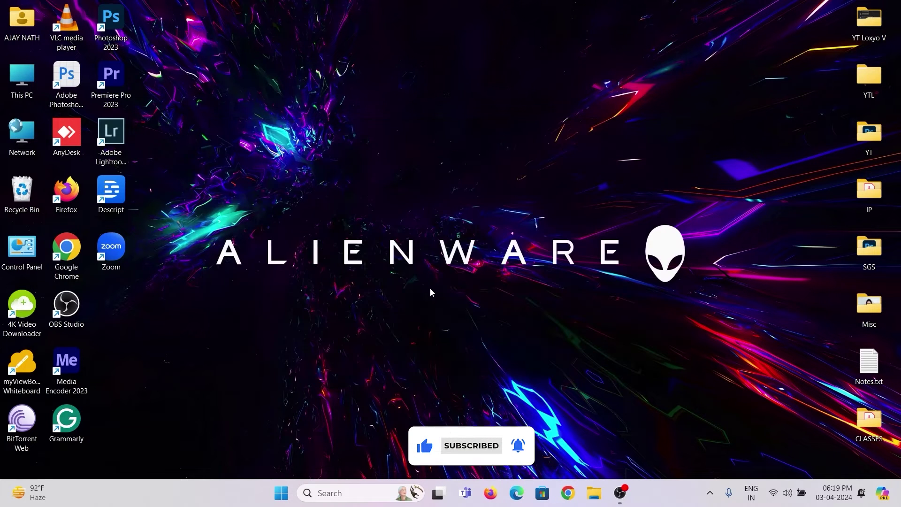
Open Computer Management through This PC's Show more options > Manage.
right_click(23, 80)
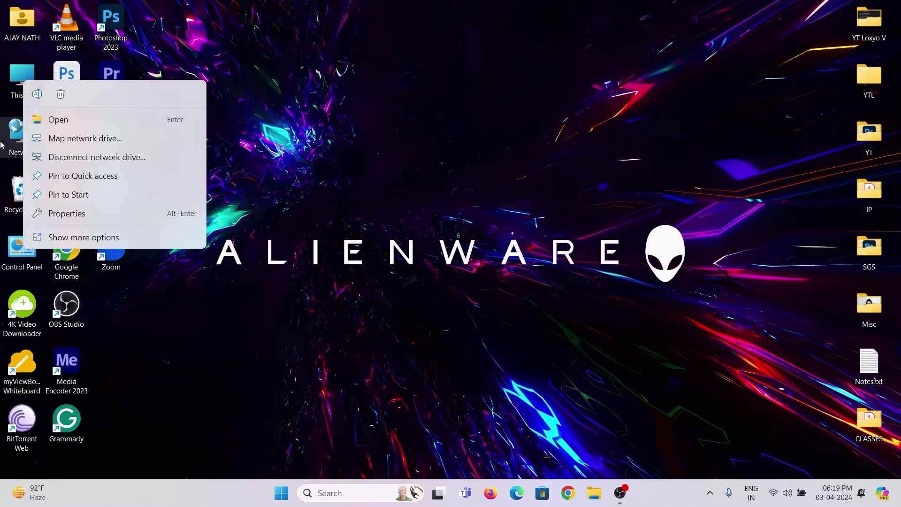
click(89, 237)
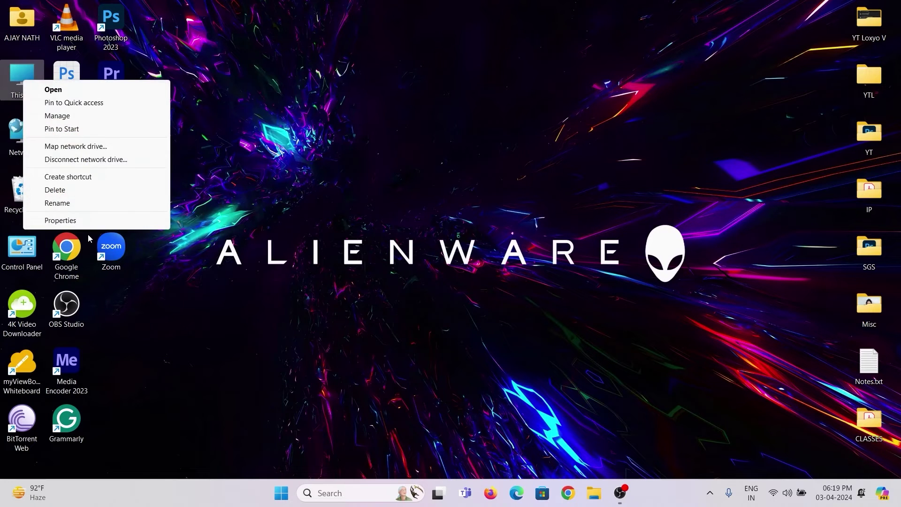
click(77, 119)
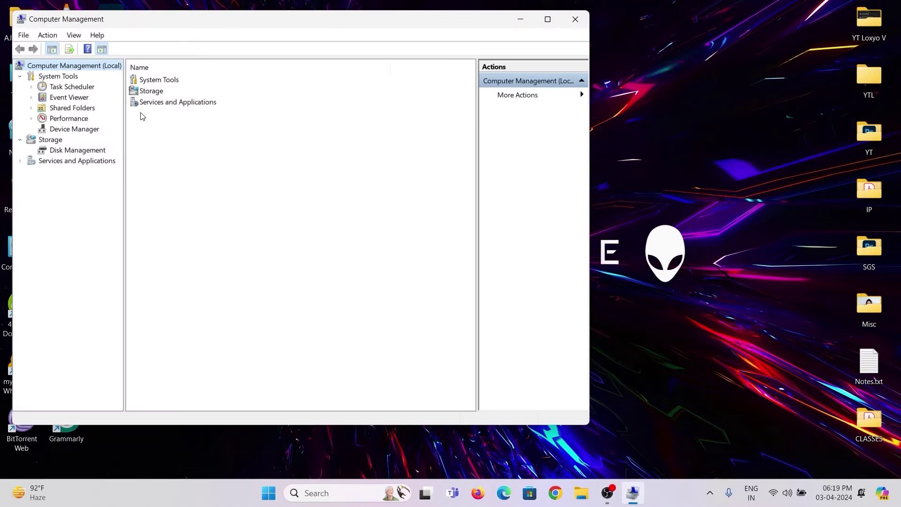
In Device Manager, expand Display adapters and inspect Intel Iris Xe Graphics and NVIDIA GeForce RTX 2050.
click(89, 128)
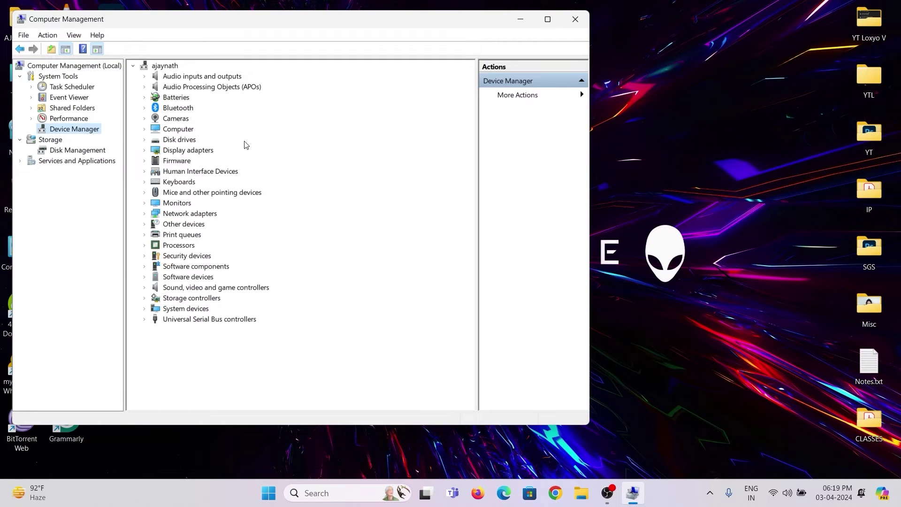
click(145, 150)
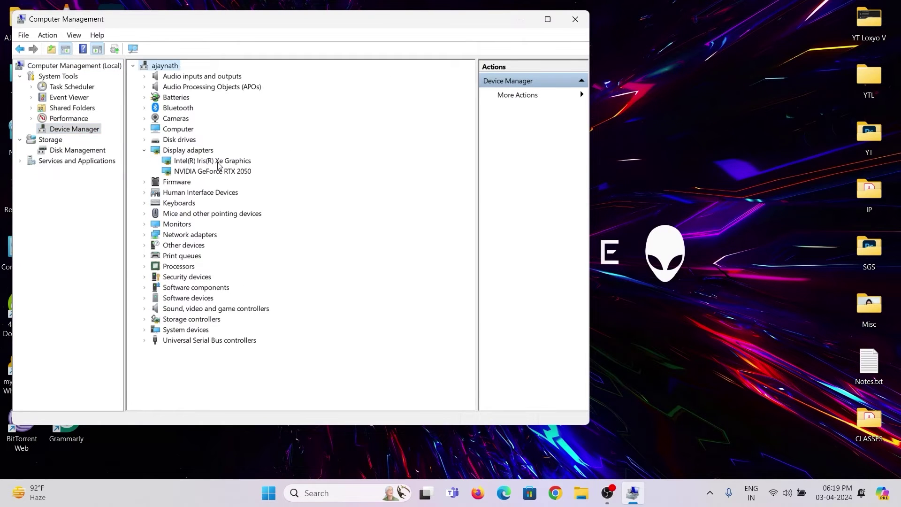
click(211, 161)
click(211, 173)
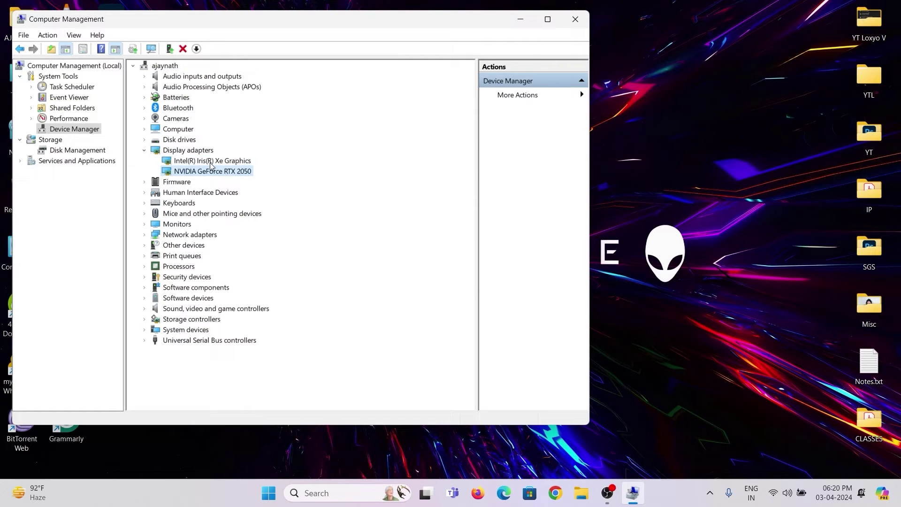
click(227, 163)
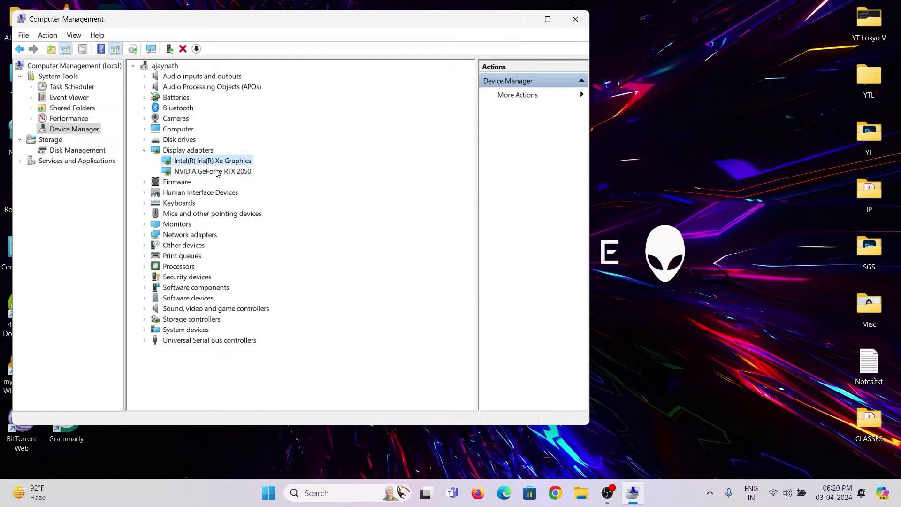
click(213, 173)
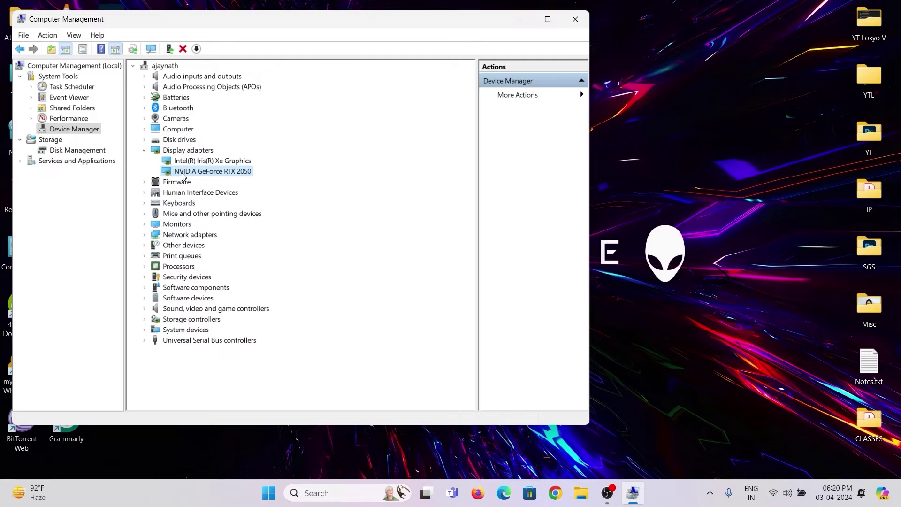
click(196, 162)
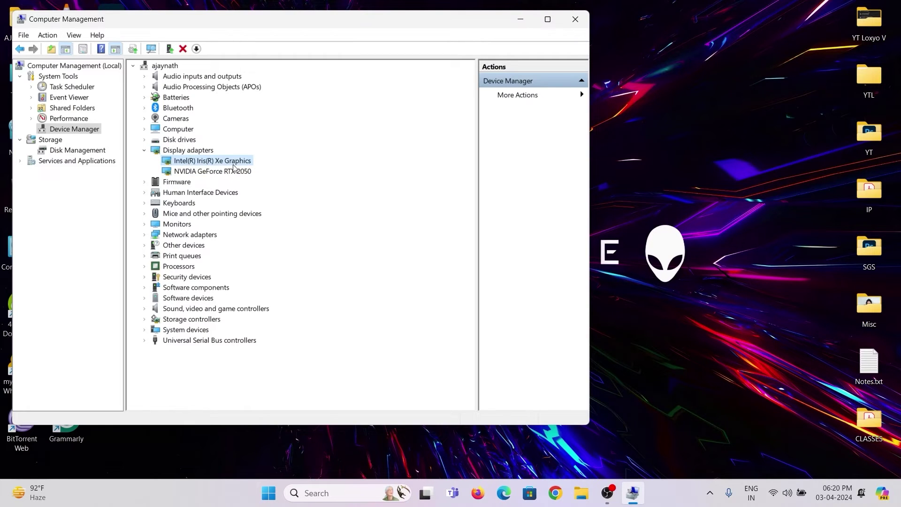
Search automatically for an Intel Iris Xe Graphics driver update and dismiss the 'best drivers installed' result.
right_click(206, 161)
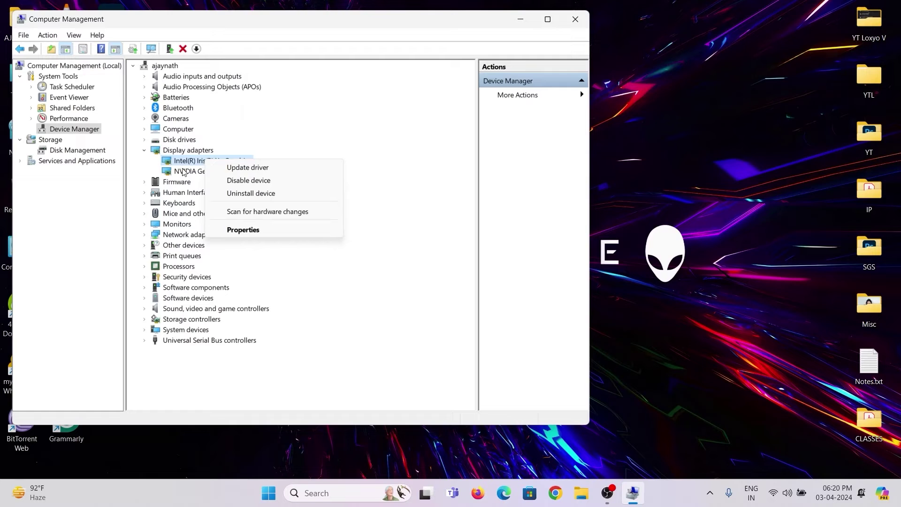
click(284, 170)
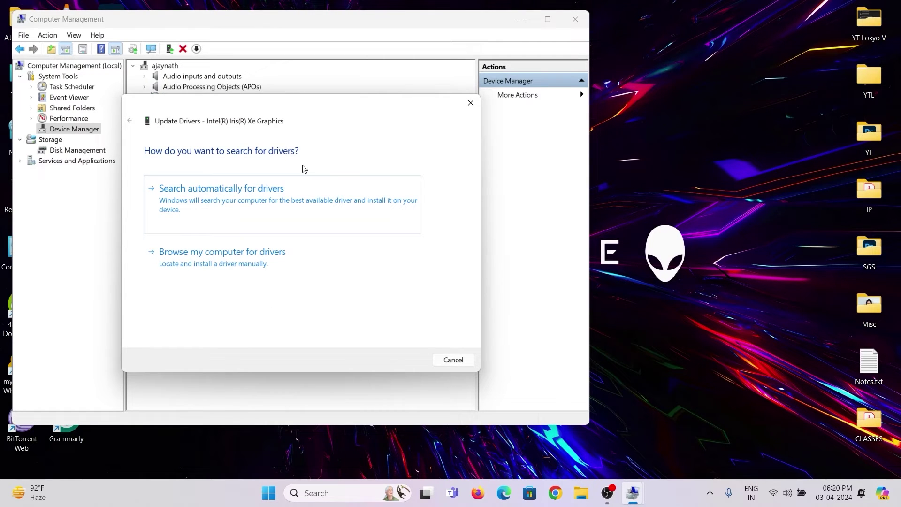
click(231, 197)
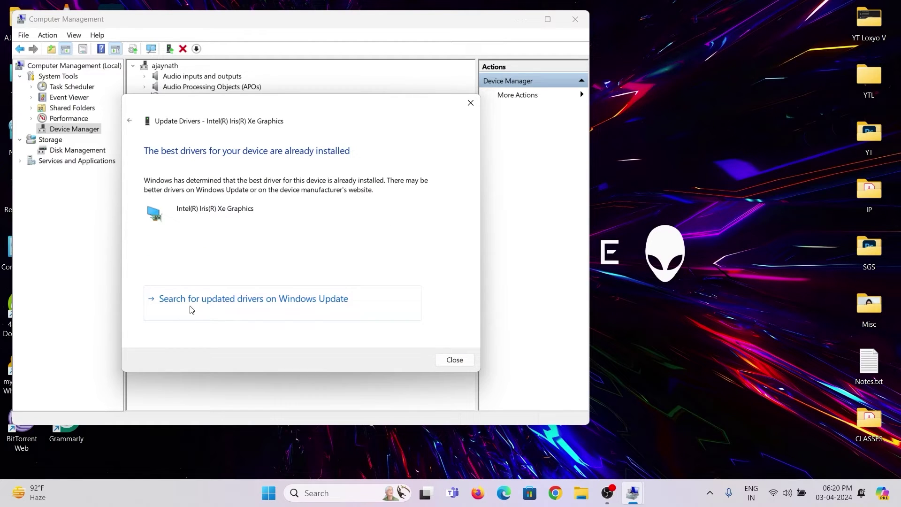
click(449, 361)
Close Computer Management, confirm Windows Update shows up to date in Settings, then close Settings.
click(576, 19)
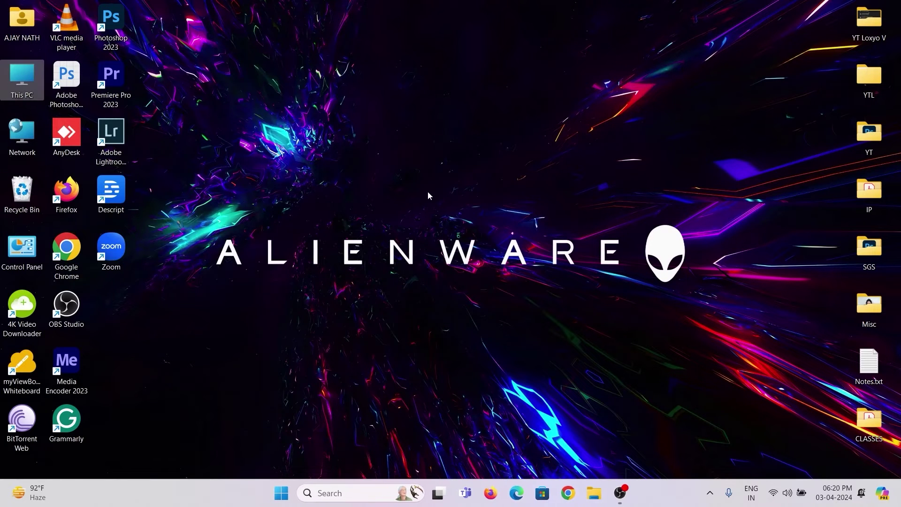
click(287, 502)
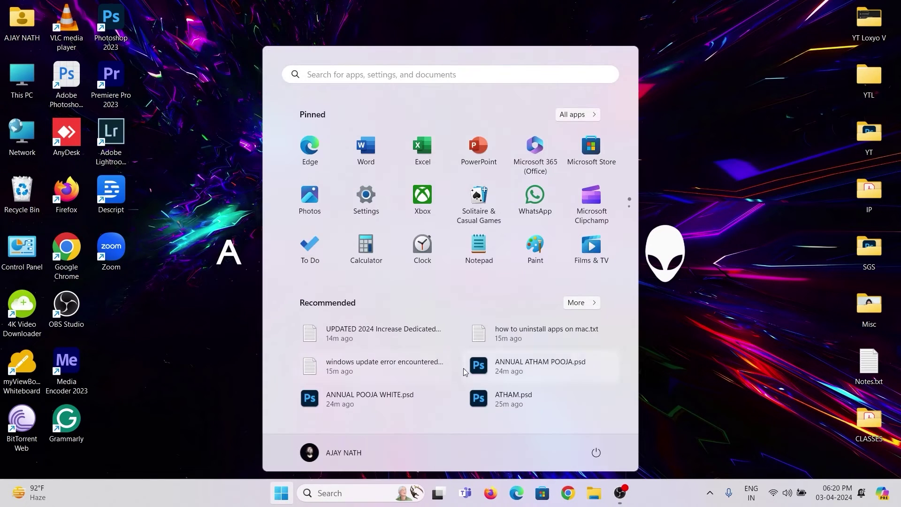
click(367, 198)
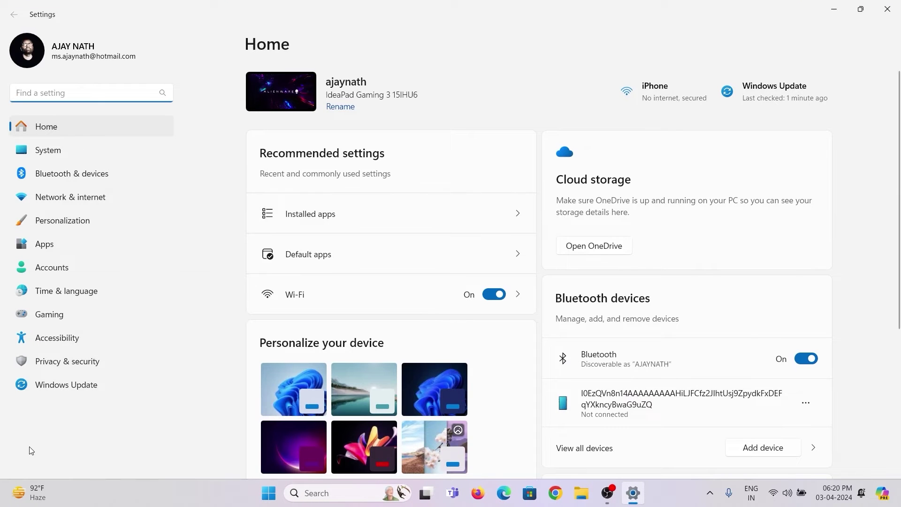
click(87, 390)
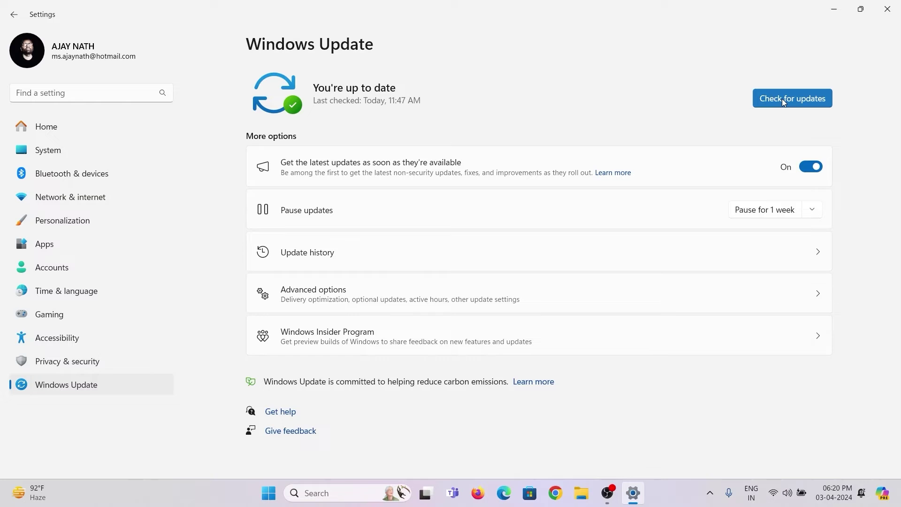
click(887, 9)
Go to Display settings > Advanced display for the 1920 × 1080, 144.42 Hz internal display.
right_click(396, 157)
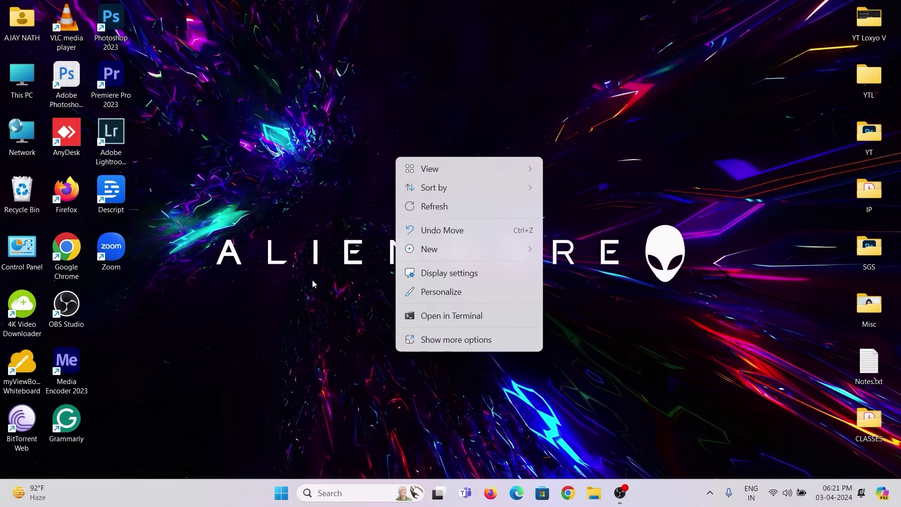
click(455, 274)
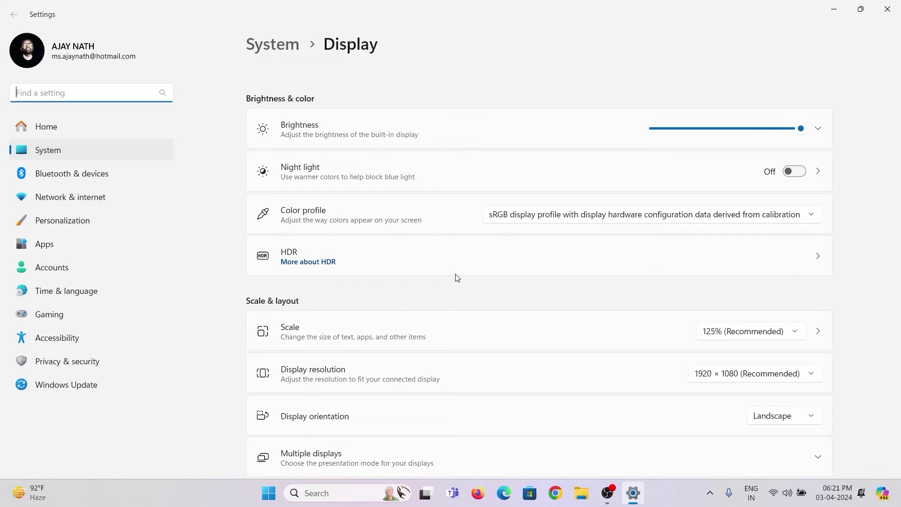
scroll(458, 278, down, 3)
scroll(436, 228, down, 2)
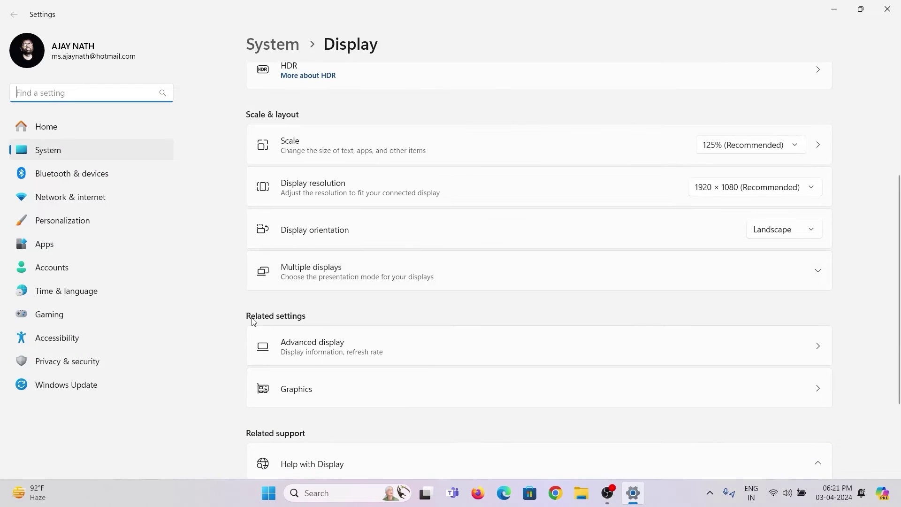
click(358, 347)
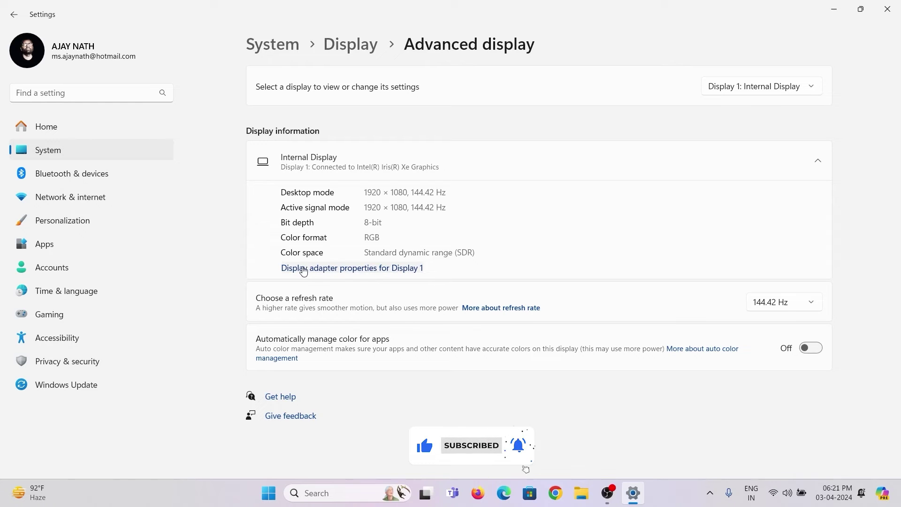
View the Intel Iris Xe adapter properties showing 128 MB dedicated video memory, then close them and Settings.
click(379, 269)
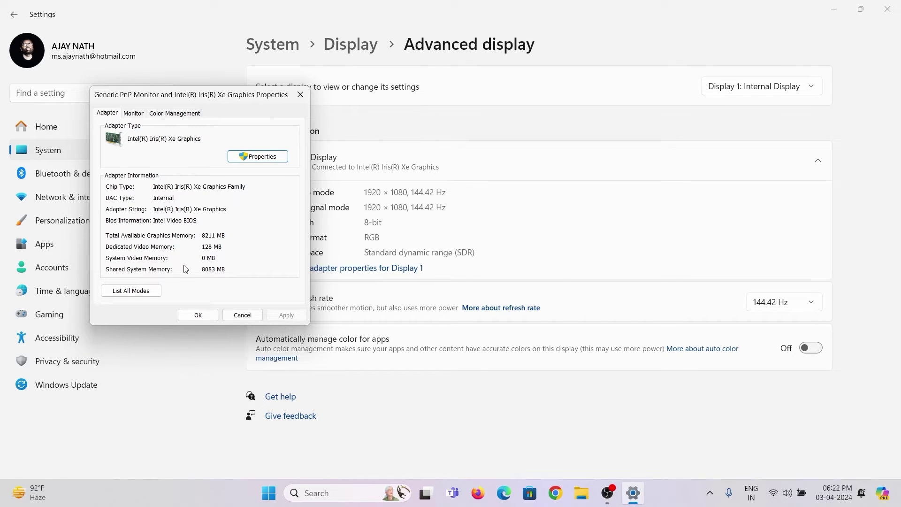
click(200, 315)
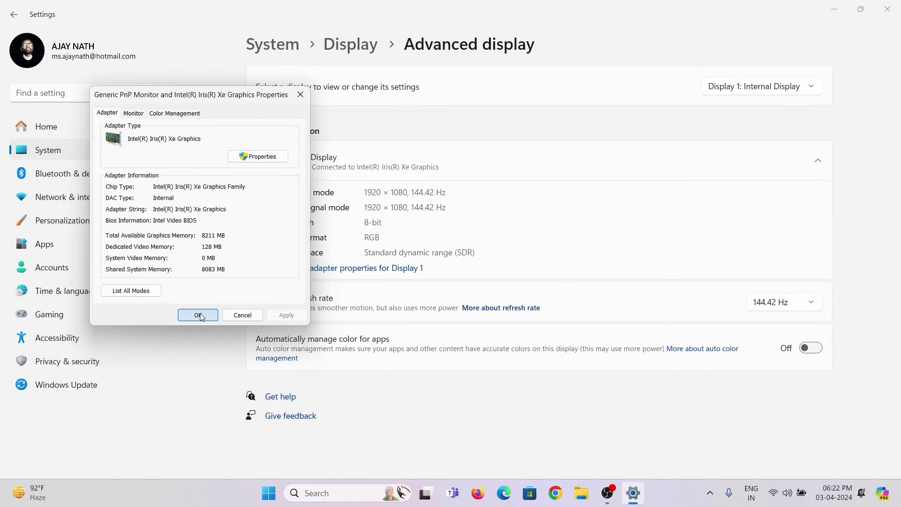
click(887, 10)
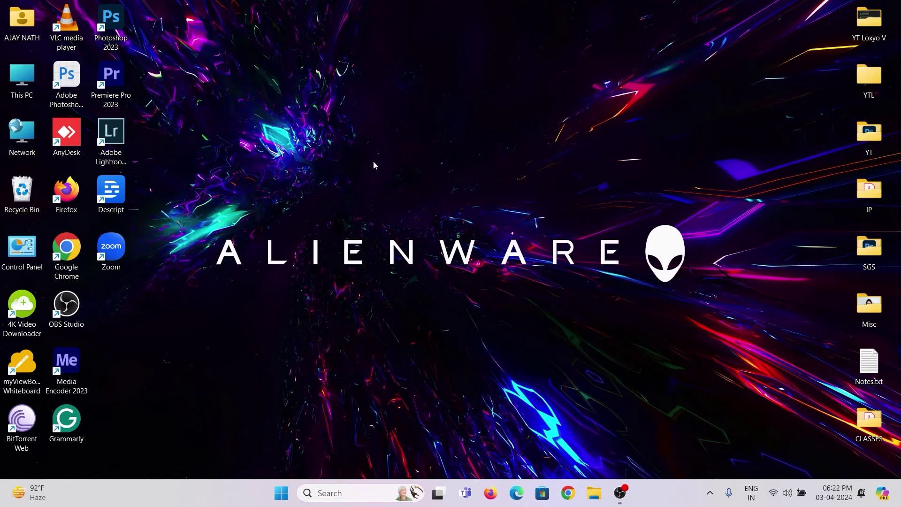
Open the Run dialog by searching 'RUN' in Start and enter 'RE' in the Open box.
click(280, 493)
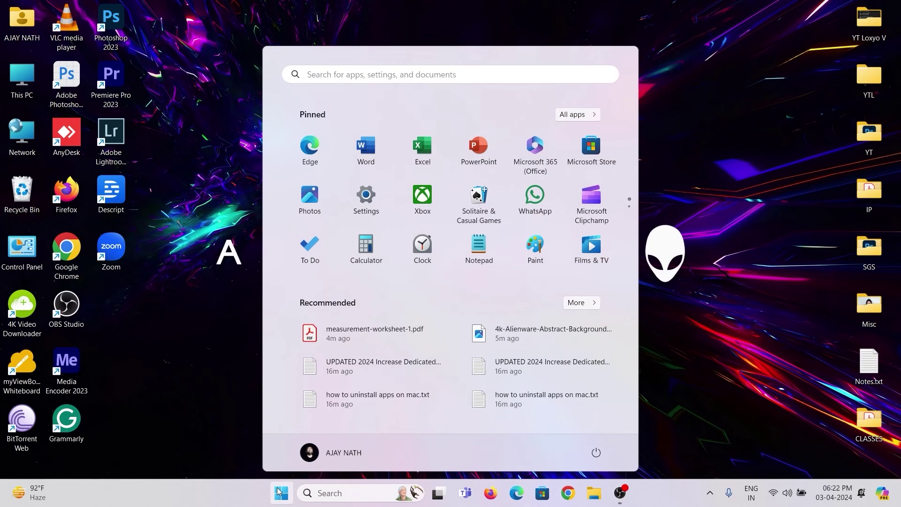
text(RUN)
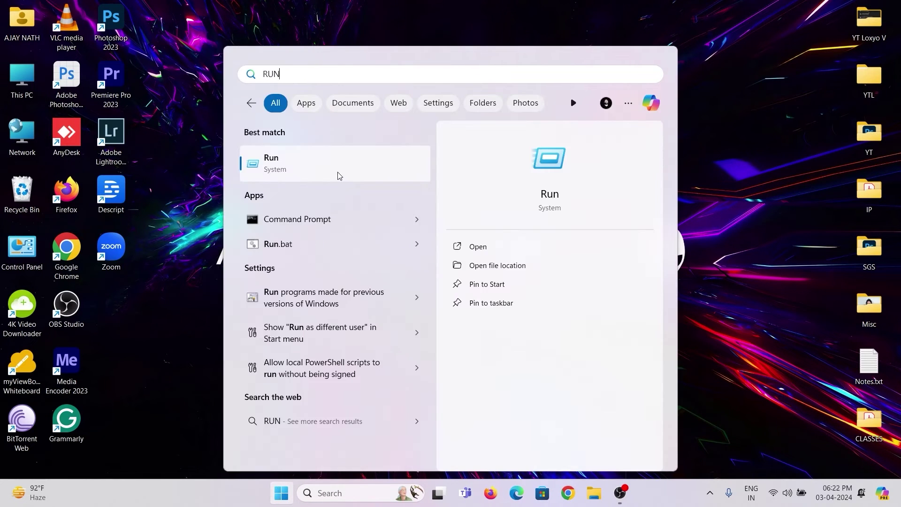
click(339, 164)
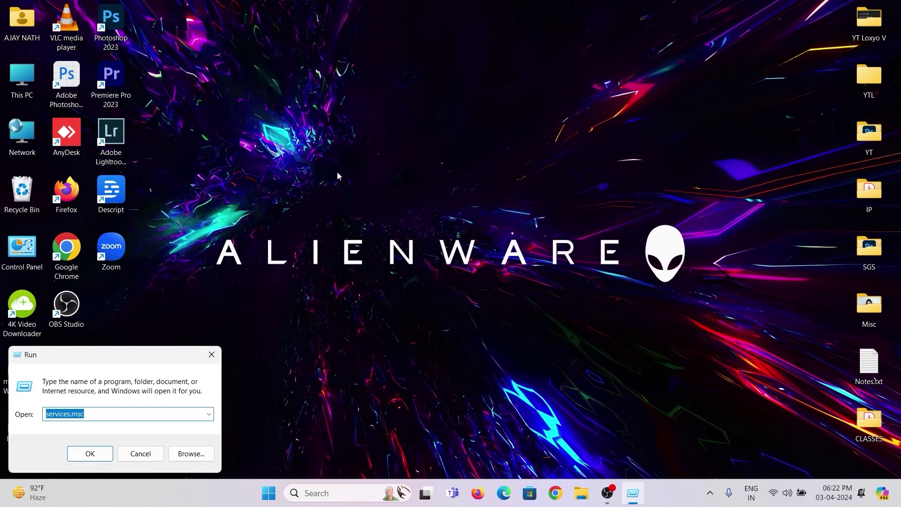
text(RE)
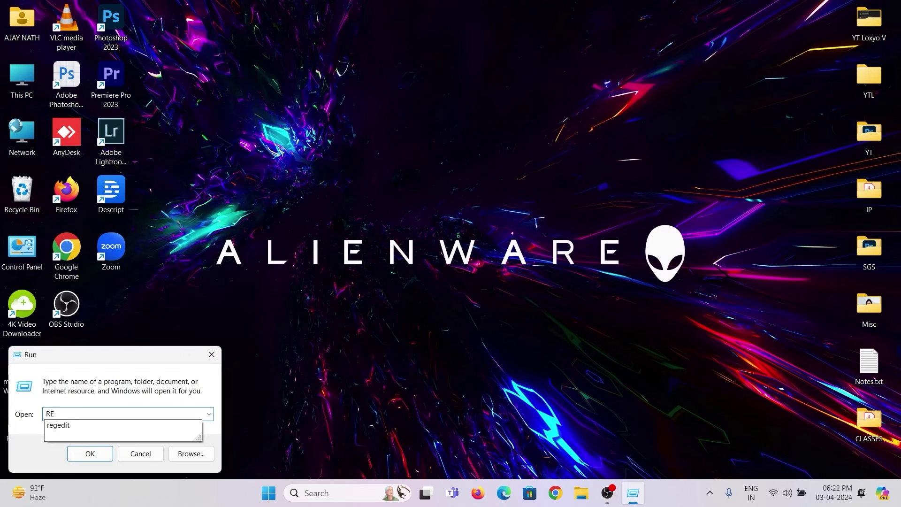
Launch regedit and navigate to HKEY_LOCAL_MACHINE\SOFTWARE\Intel.
click(61, 425)
click(90, 453)
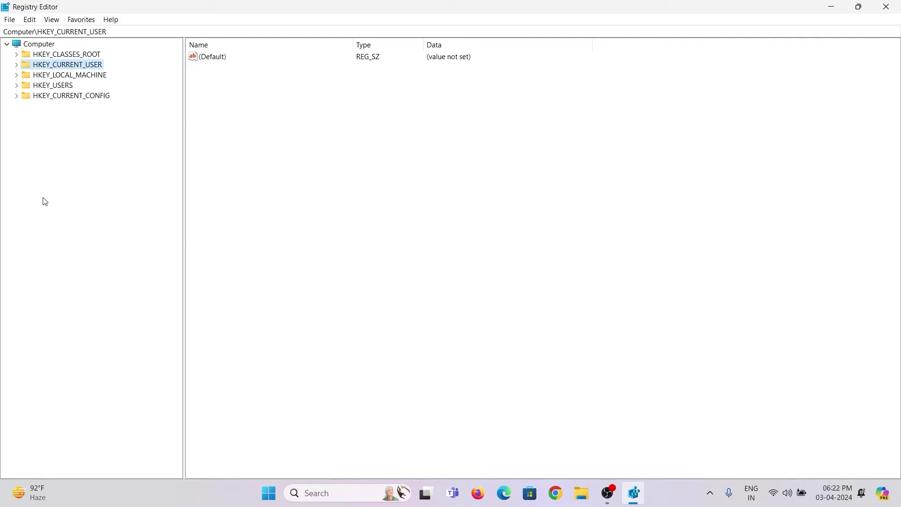
click(86, 76)
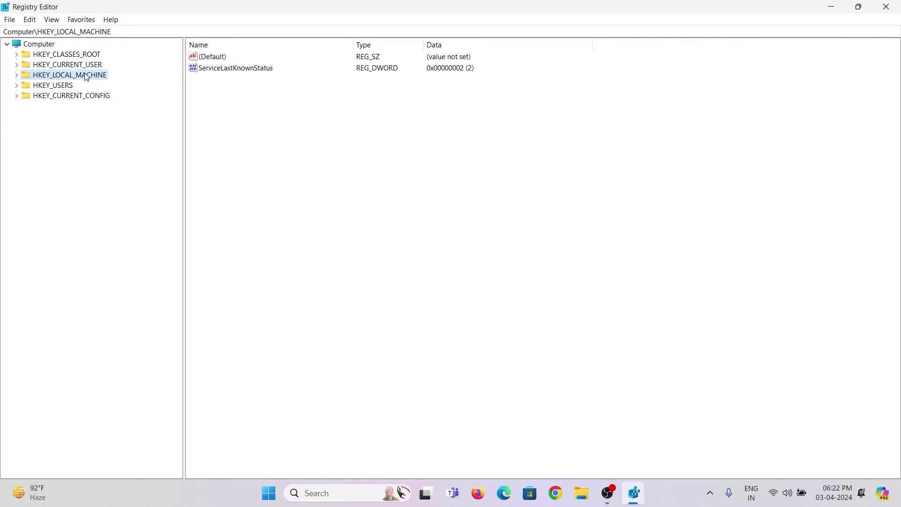
double_click(28, 76)
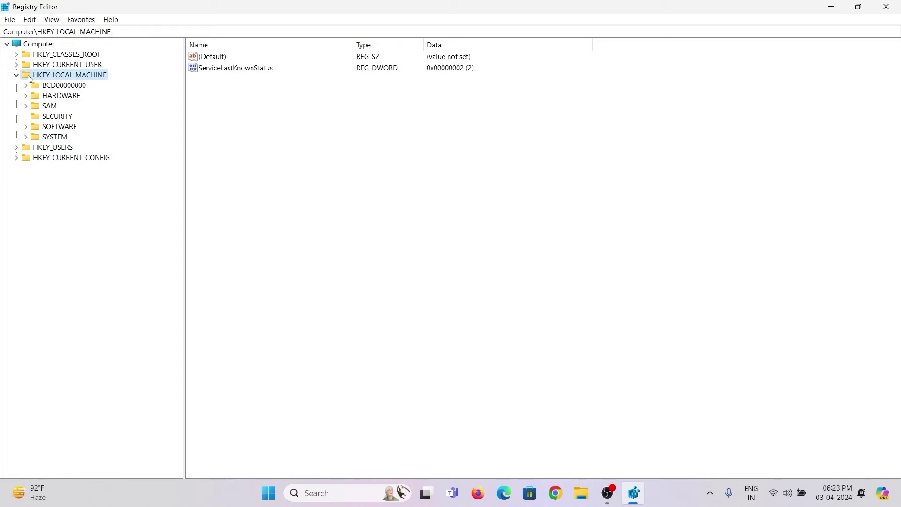
double_click(38, 127)
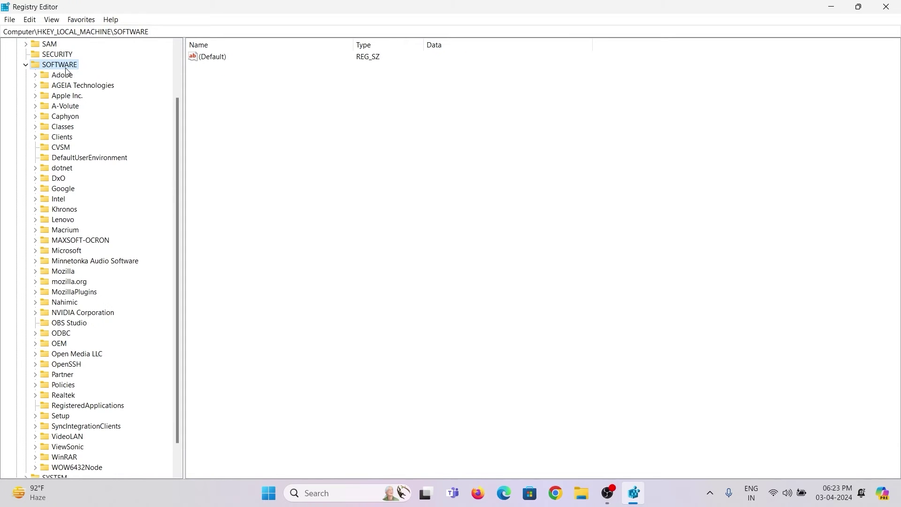
click(57, 200)
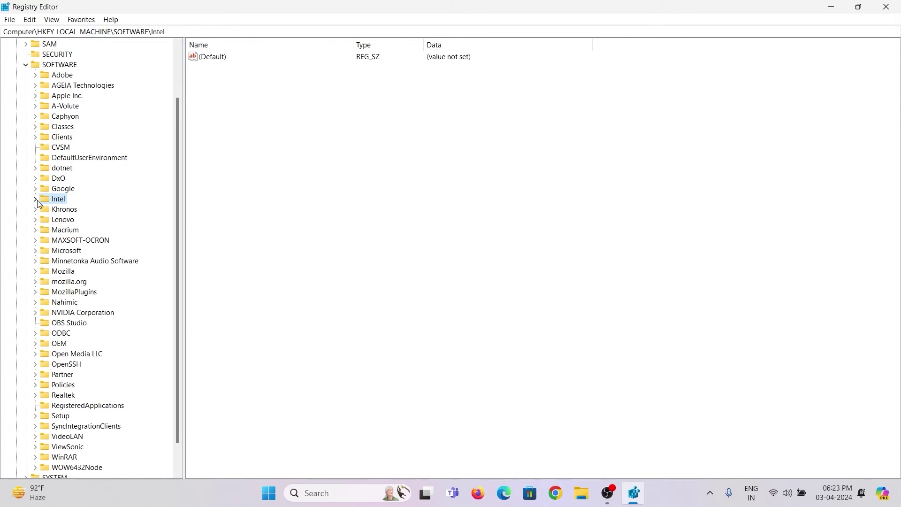
Add a new key under HKEY_LOCAL_MACHINE\SOFTWARE\Intel and name it GMM in capitals.
double_click(46, 202)
right_click(52, 201)
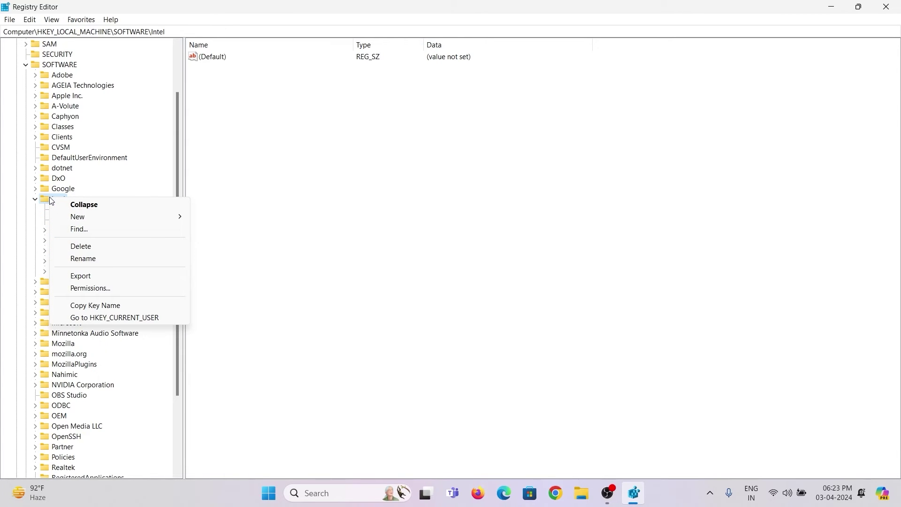
mouse_move(83, 219)
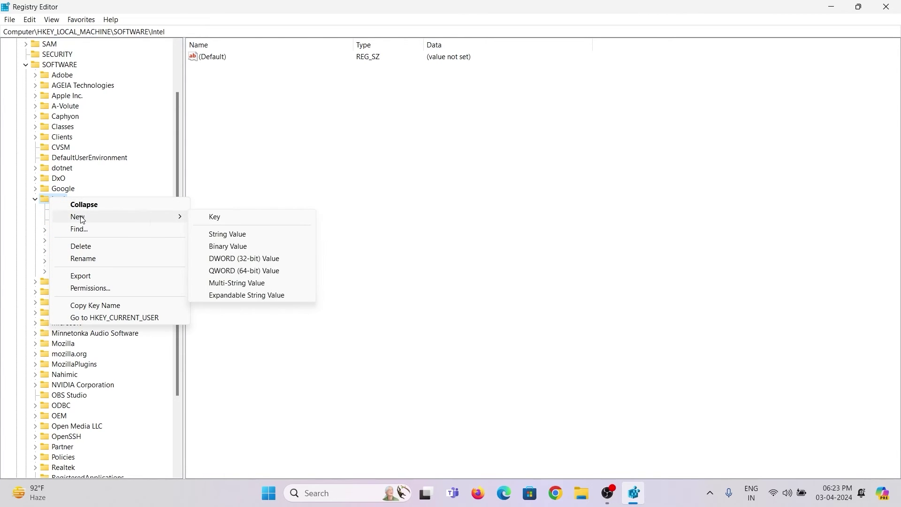
click(238, 220)
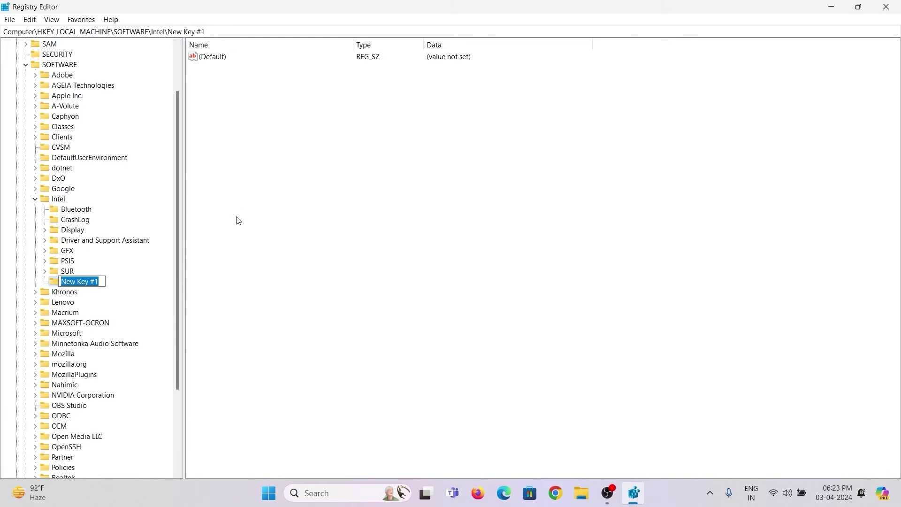
key(Caps_Lock)
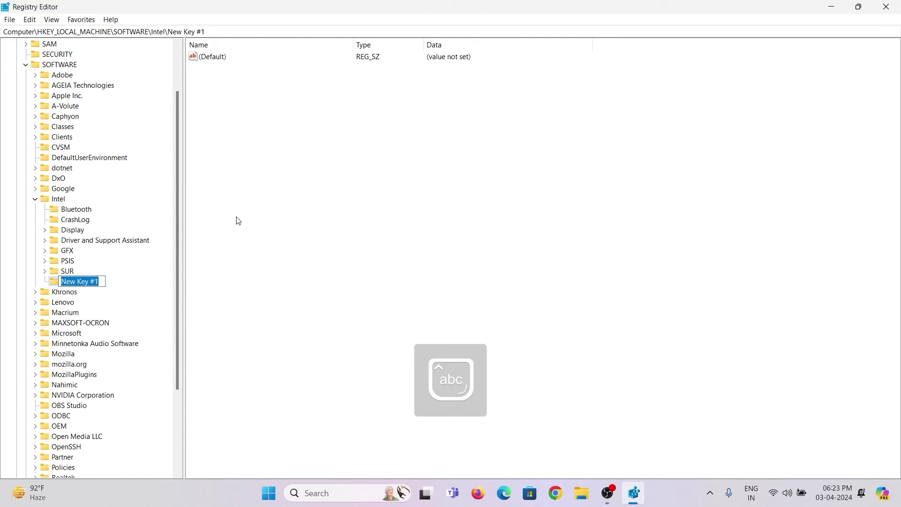
text(g)
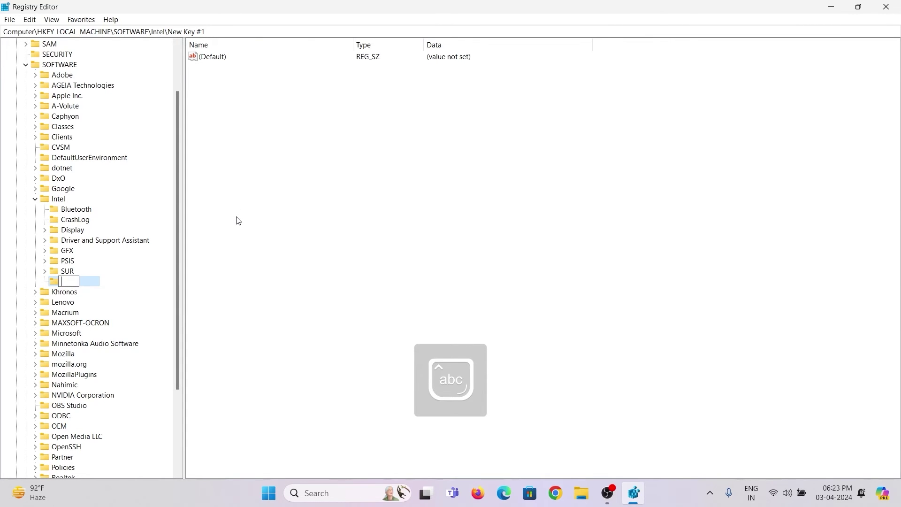
key(Caps_Lock)
text(GMM)
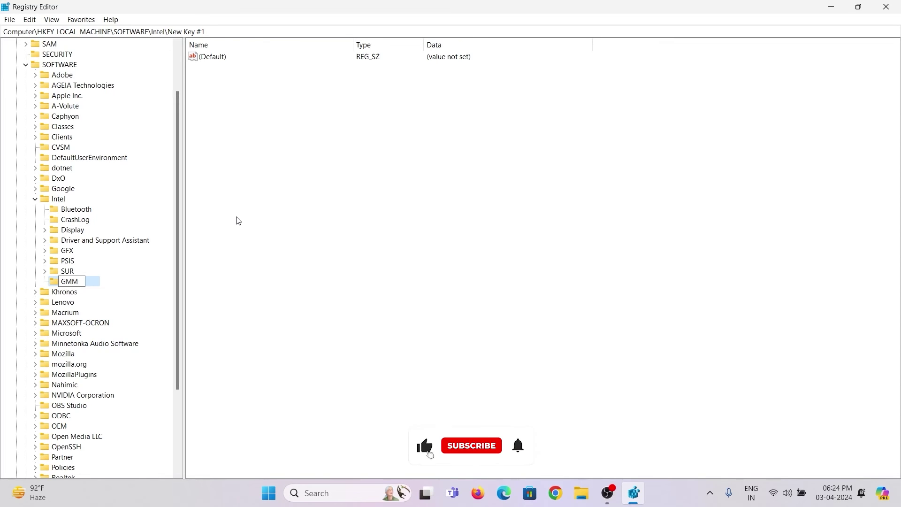
key(Return)
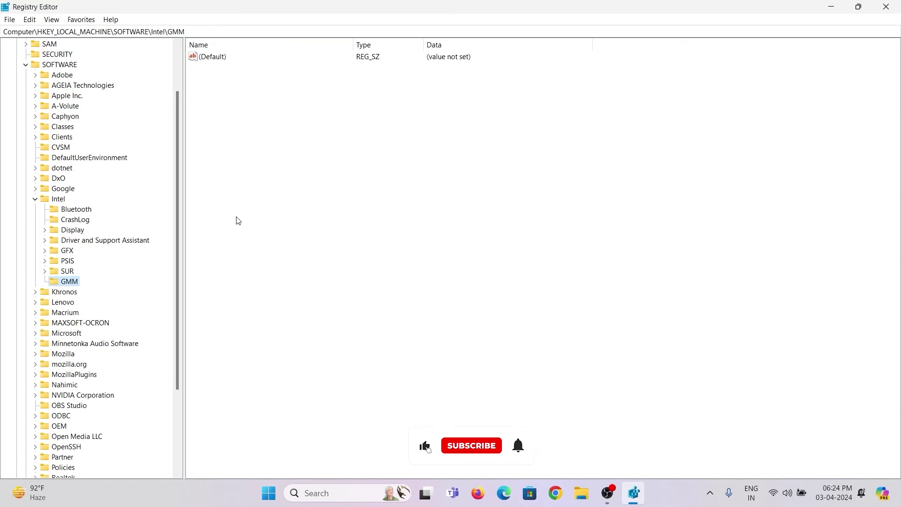
Create a DWORD (32-bit) Value in GMM's value pane and name it DedicatedSegmentSize.
click(257, 135)
right_click(257, 134)
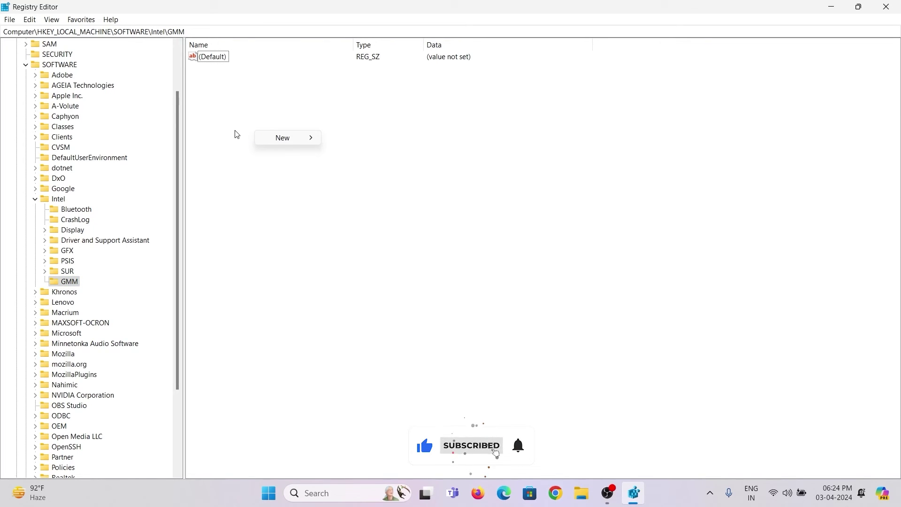
mouse_move(290, 138)
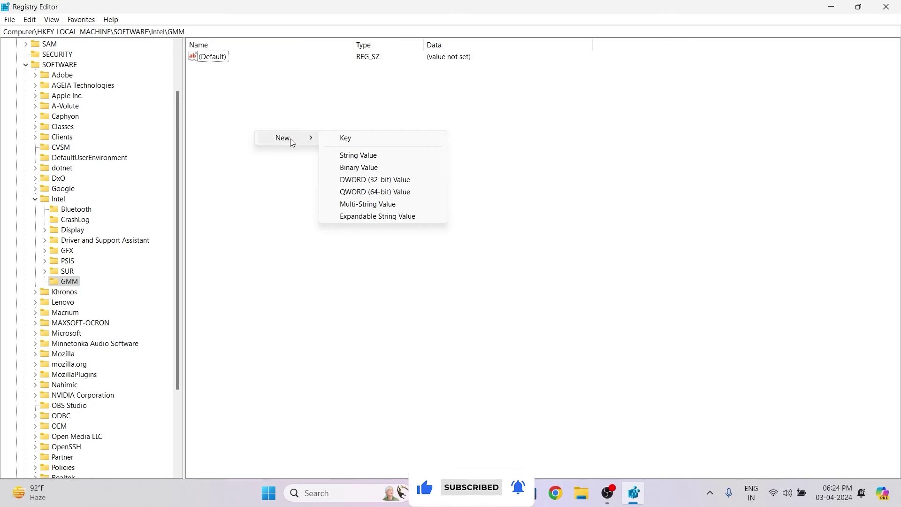
click(405, 181)
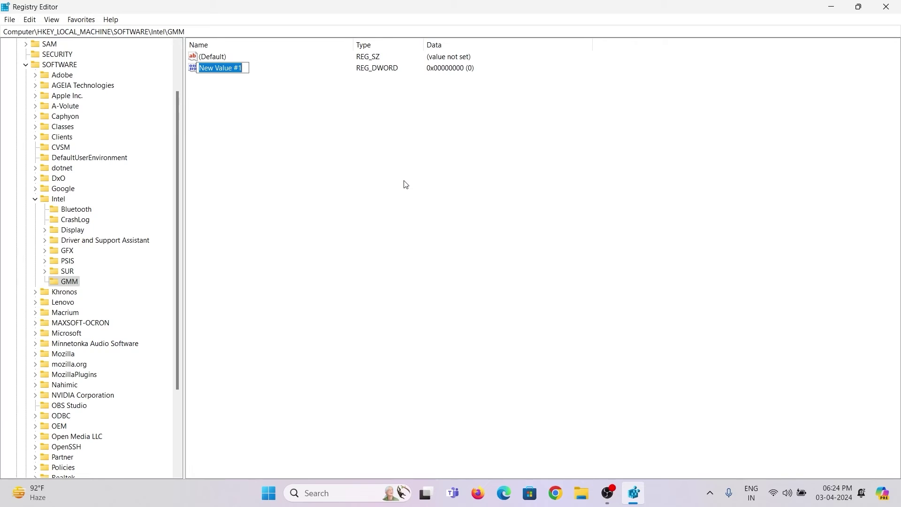
text(Dedicated)
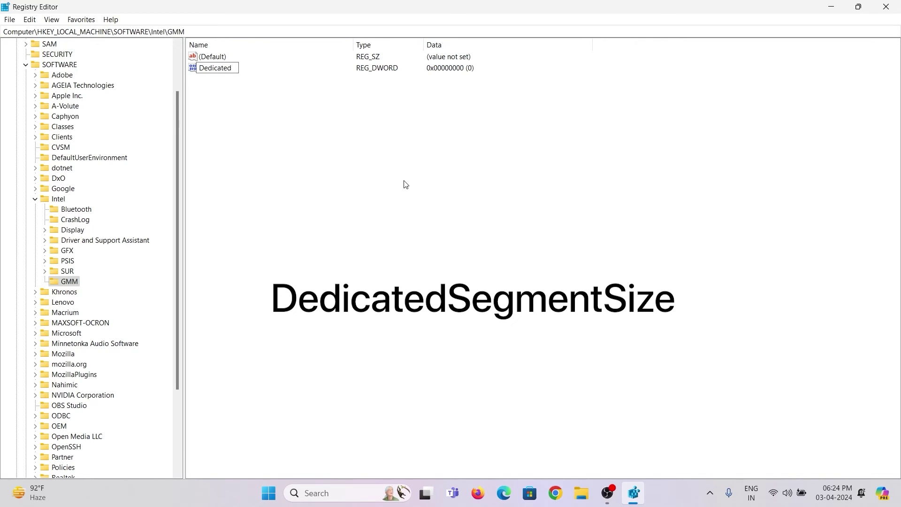
text(SegmentSize)
key(Return)
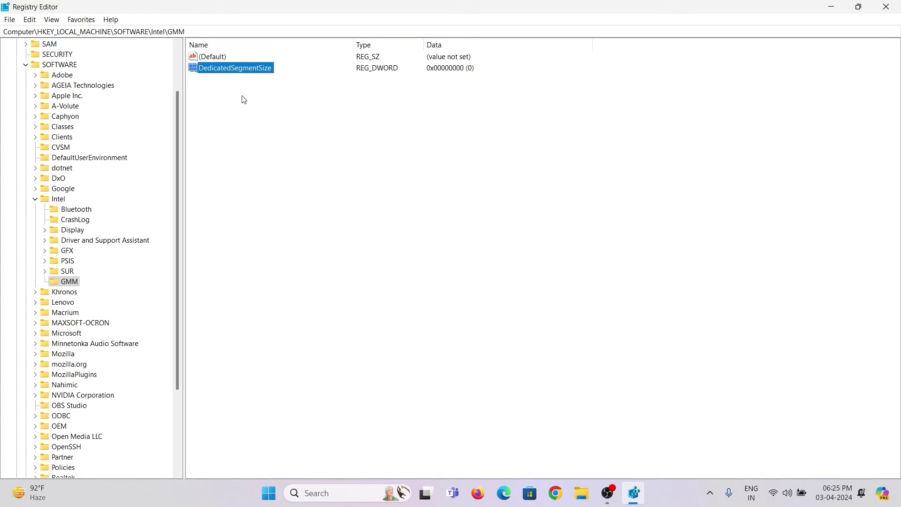
click(243, 76)
double_click(245, 72)
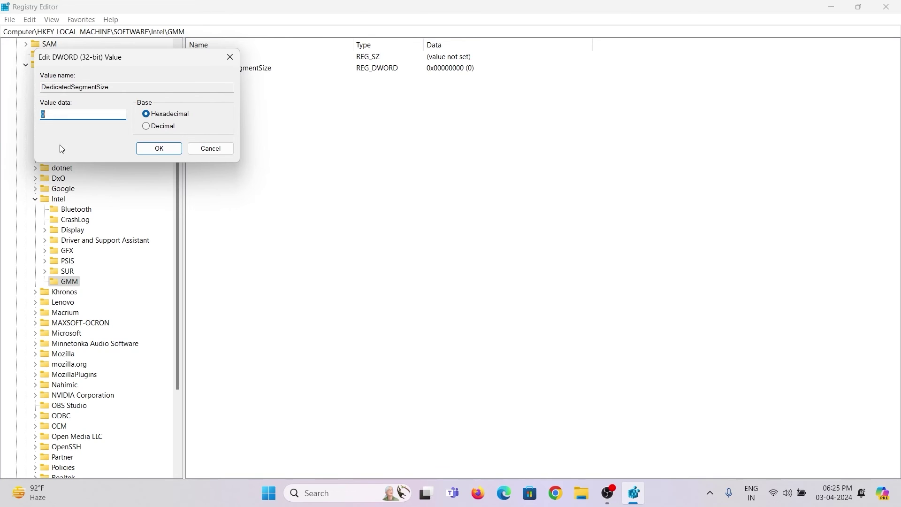
text(2048)
click(166, 115)
click(154, 148)
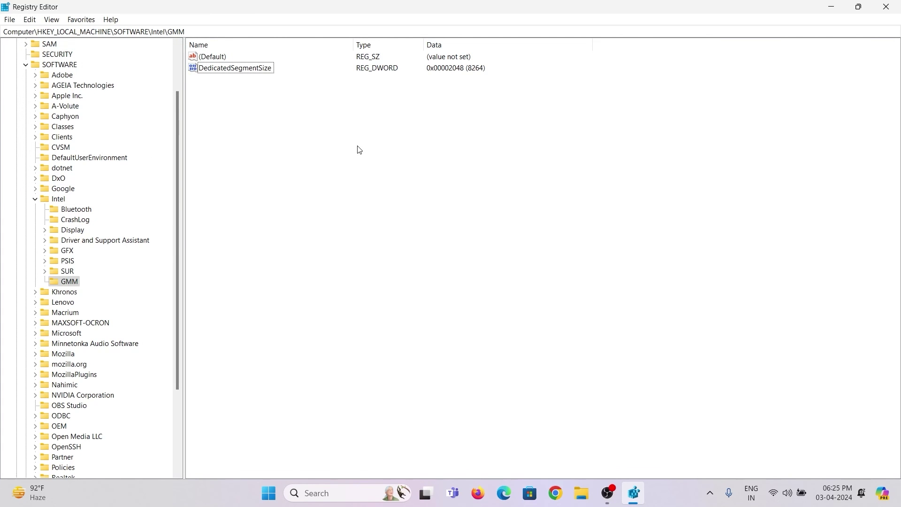
Close the Registry Editor window.
right_click(360, 145)
click(324, 164)
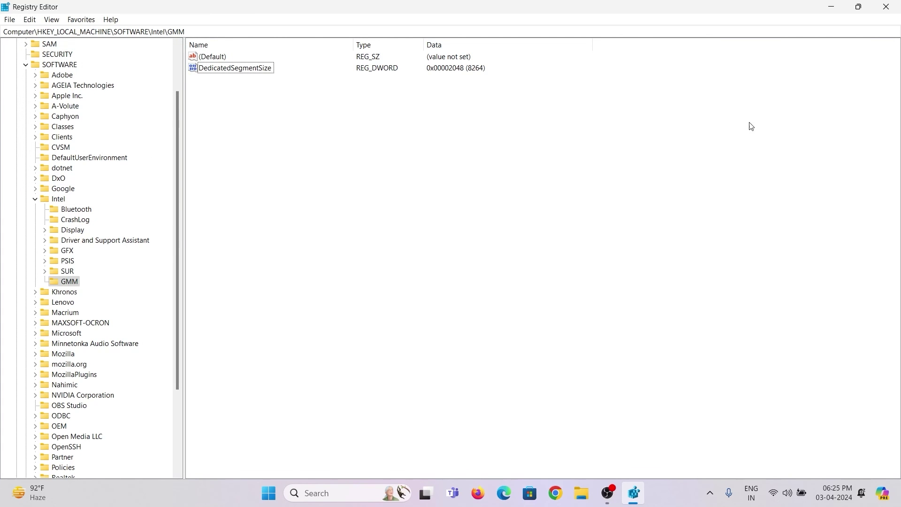
click(886, 7)
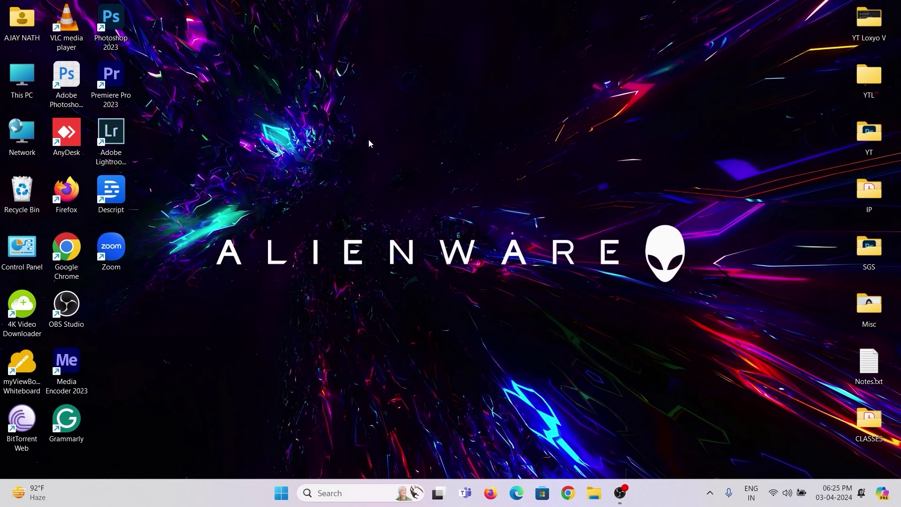
Refresh the desktop twice from its context menu.
right_click(379, 131)
click(436, 177)
right_click(398, 150)
click(434, 201)
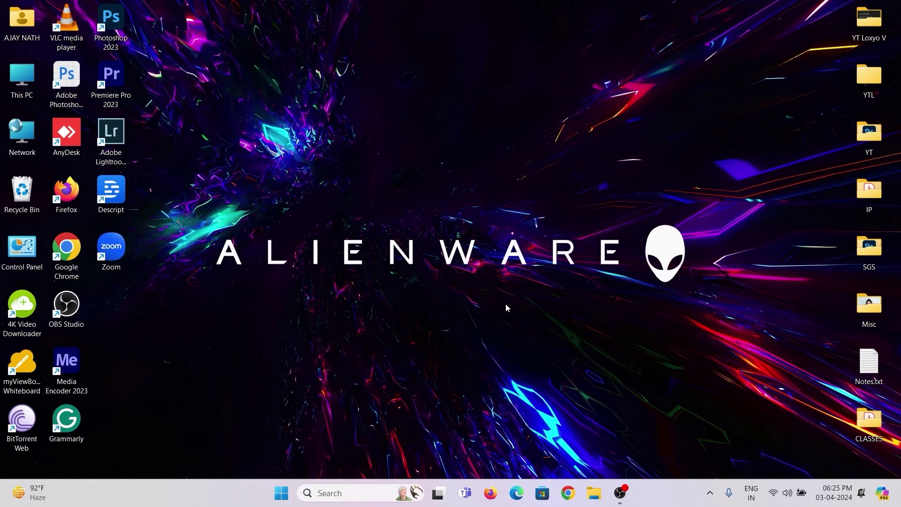